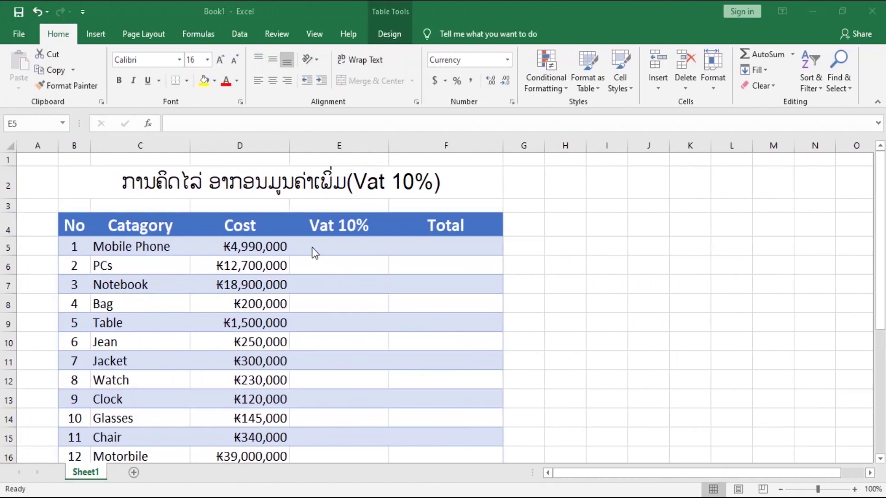
Enter =D5*10/100 in E5 so the Vat 10% column fills, giving ₭499,000 for Mobile Phone
left_click(312, 248)
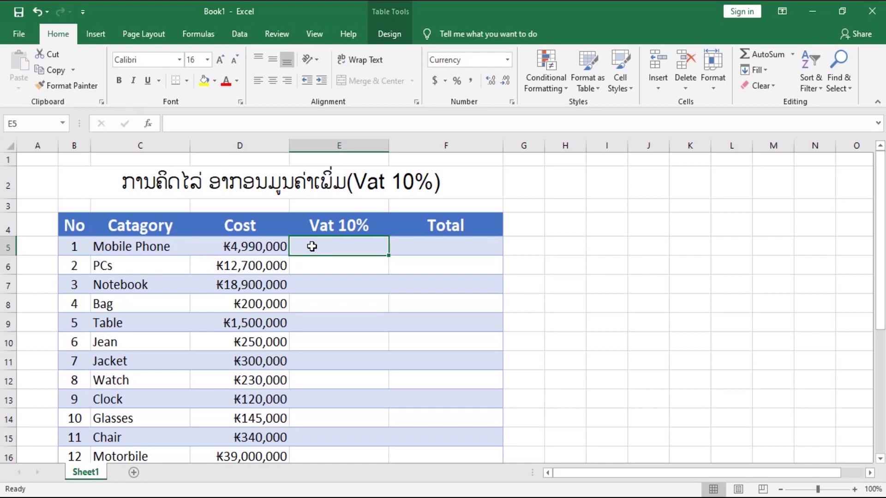
left_click(413, 252)
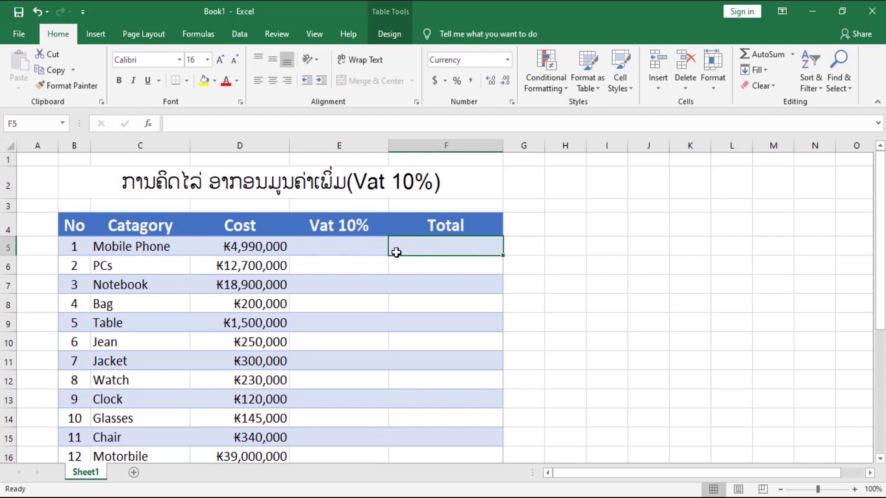
left_click(344, 255)
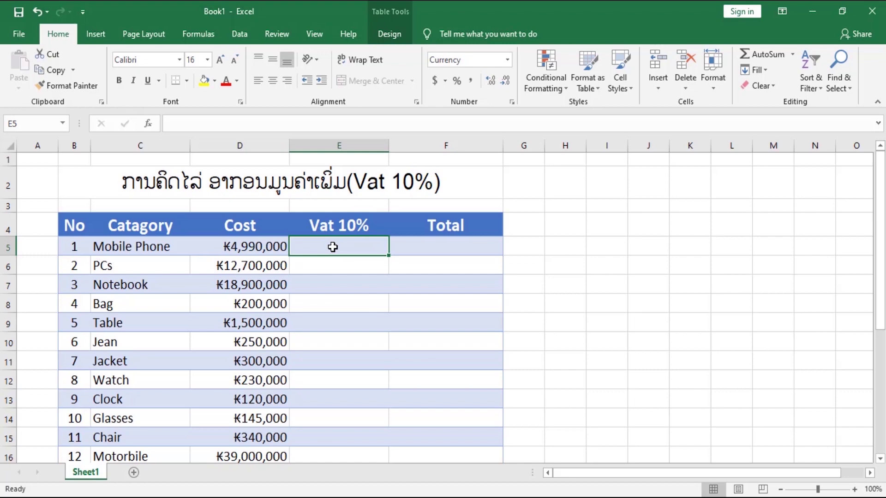
type("=")
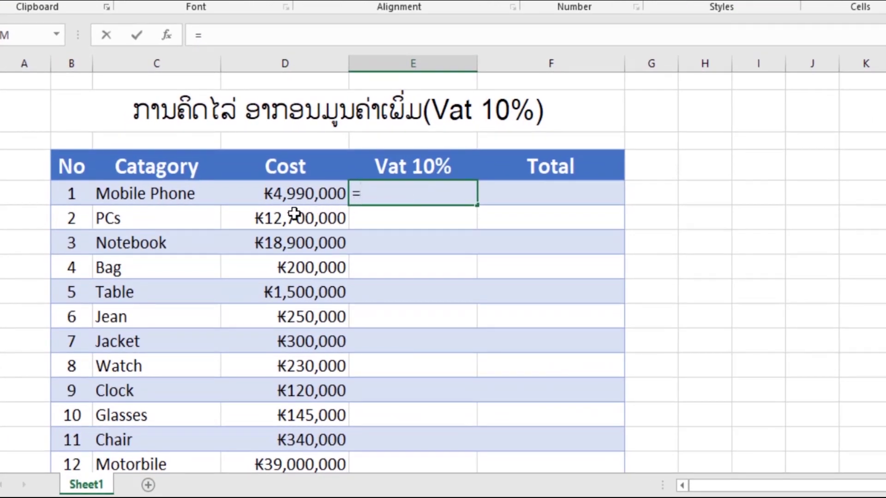
left_click(278, 196)
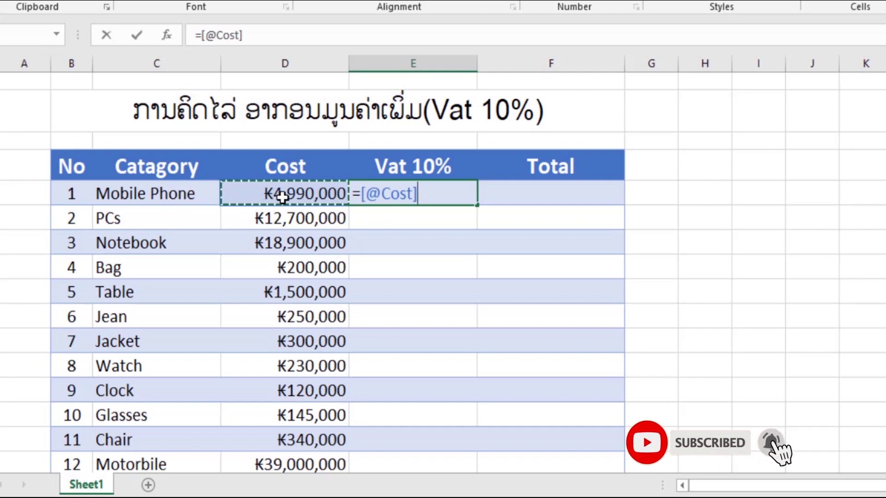
left_click_drag(431, 193, 365, 193)
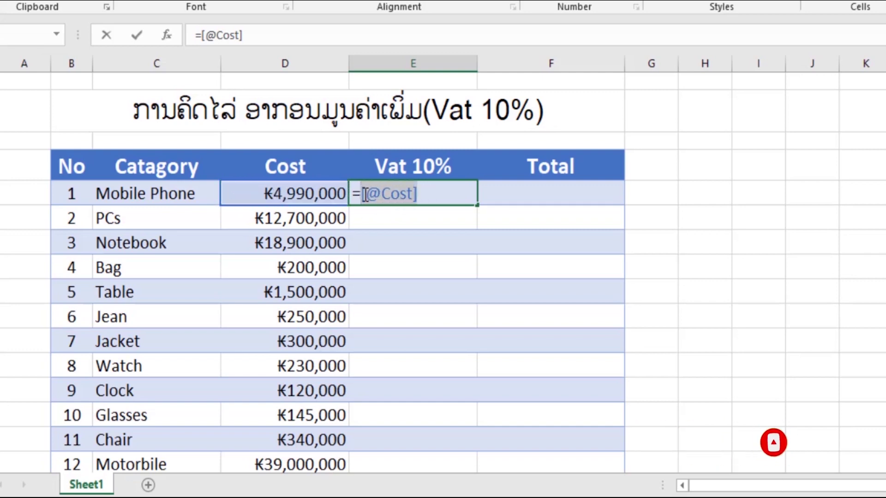
type("D")
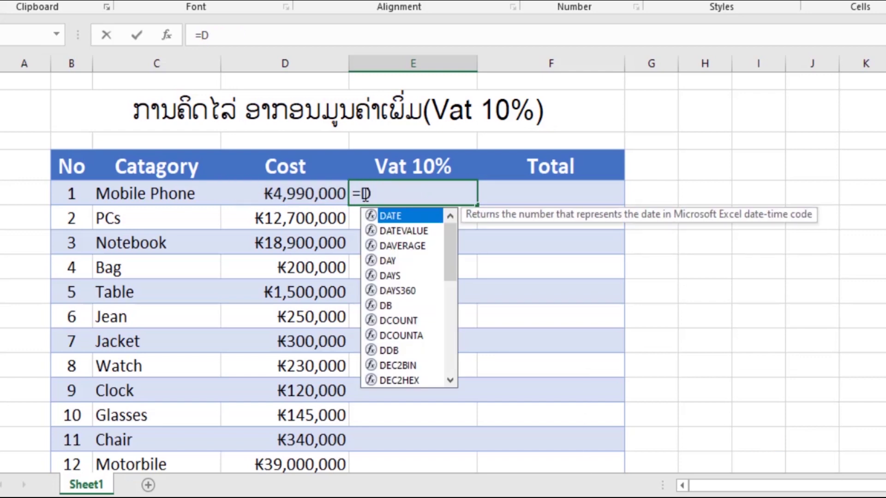
type("5")
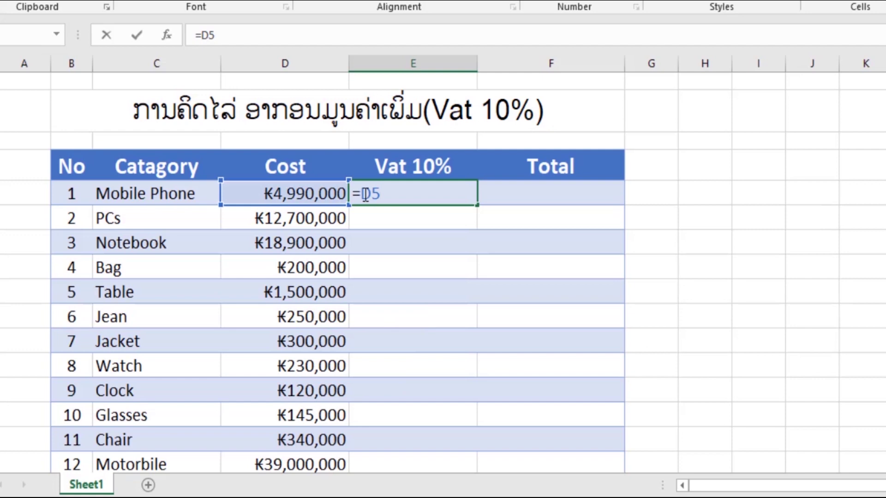
type("*")
type("10")
type("%")
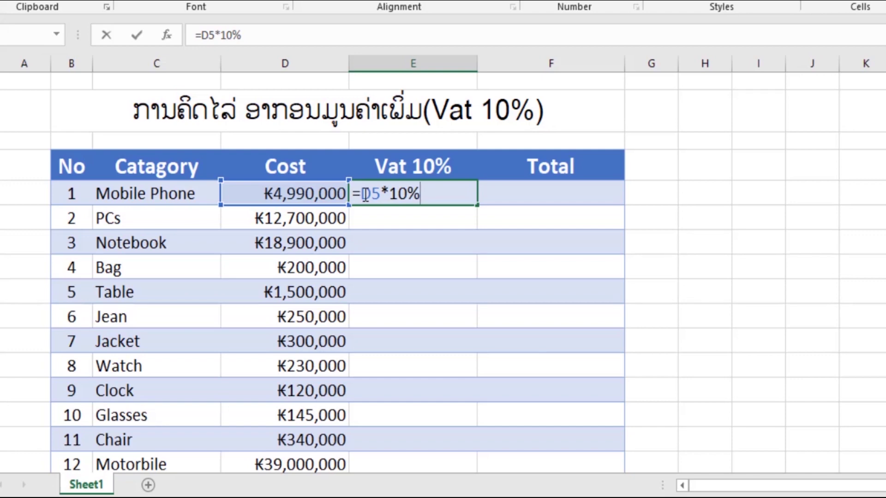
key("BackSpace")
type("/")
type("100")
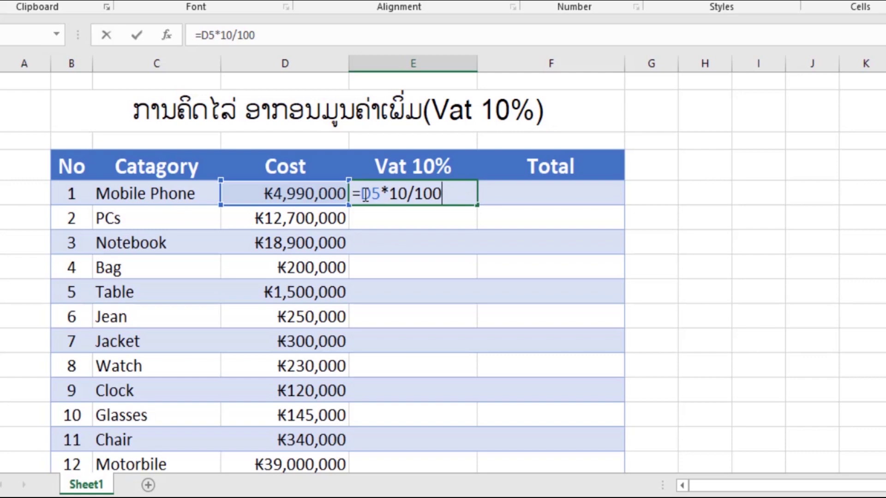
key("Return")
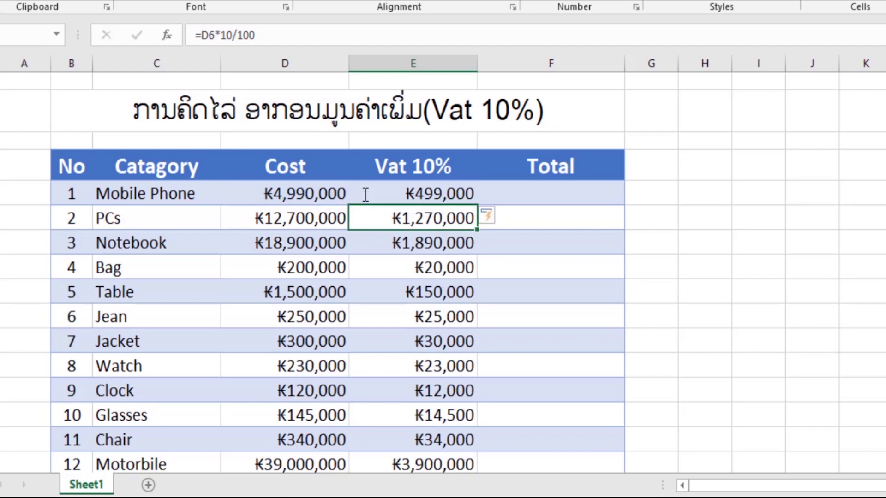
left_click(395, 194)
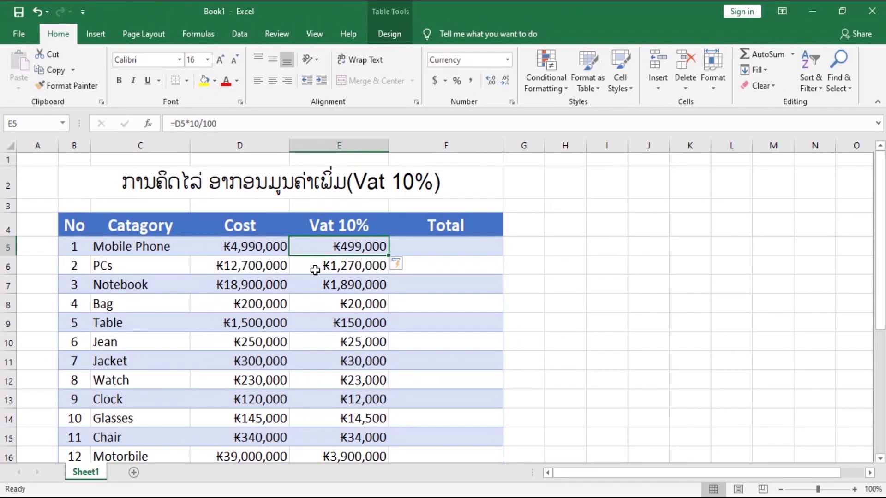
left_click(315, 270)
left_click(316, 249)
left_click(316, 266)
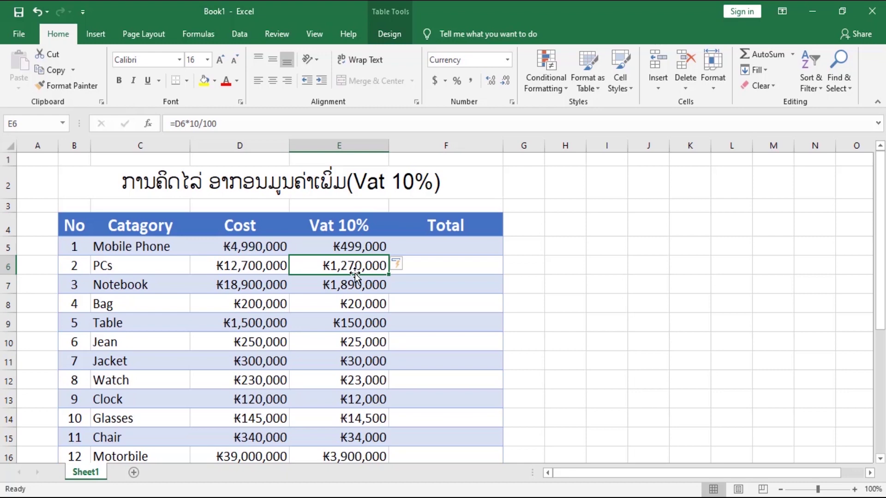
left_click(312, 289)
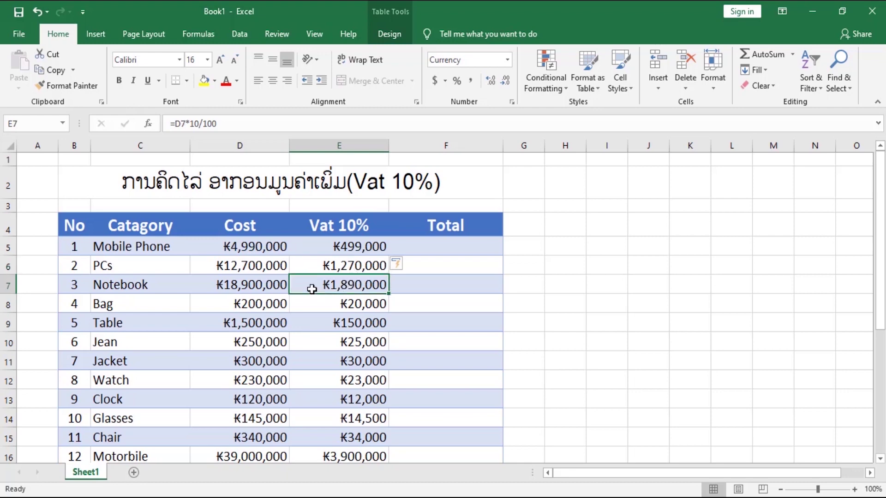
left_click(316, 304)
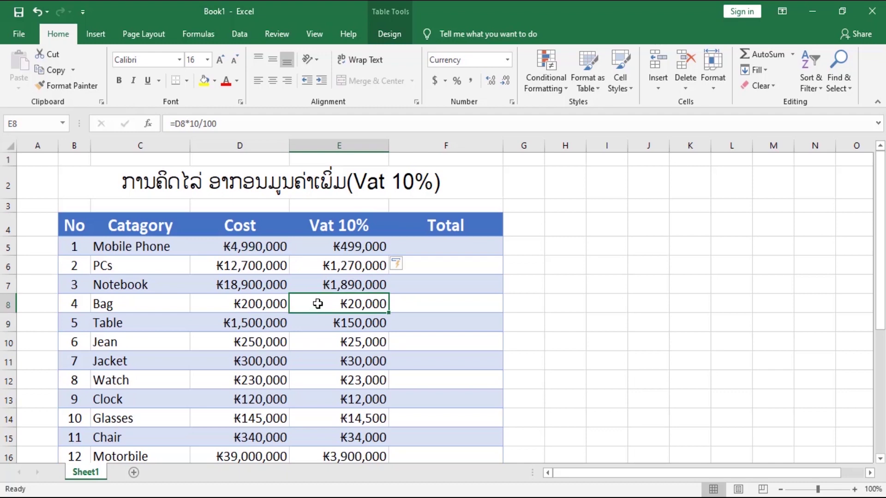
left_click(411, 252)
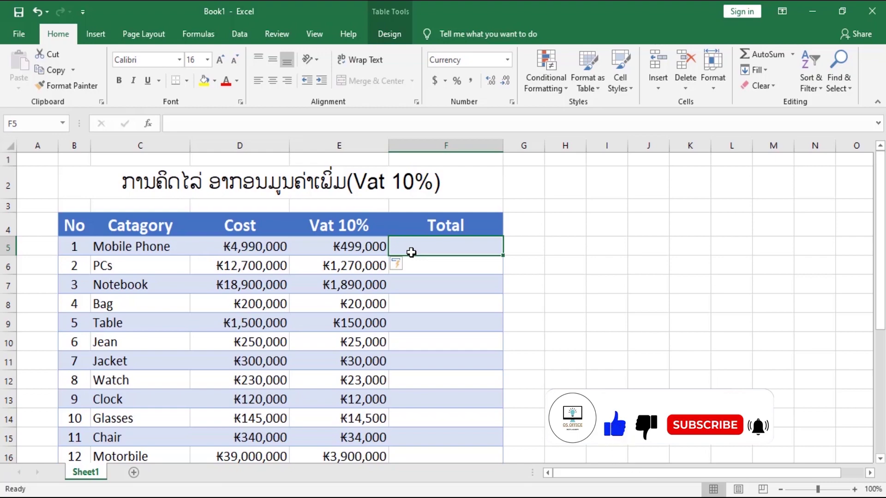
Enter =SUM over the row's Cost and Vat 10% in F5, e.g. ₭5,489,000 for Mobile Phone
type("=")
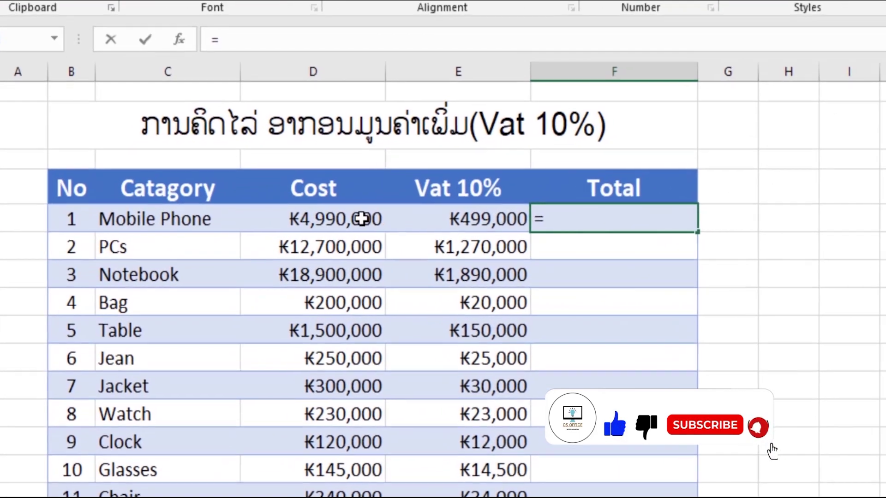
left_click(265, 247)
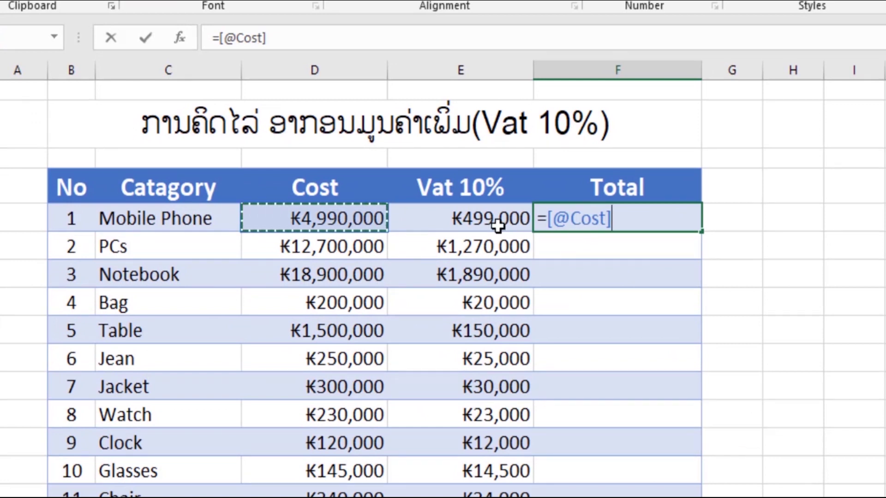
left_click(480, 217)
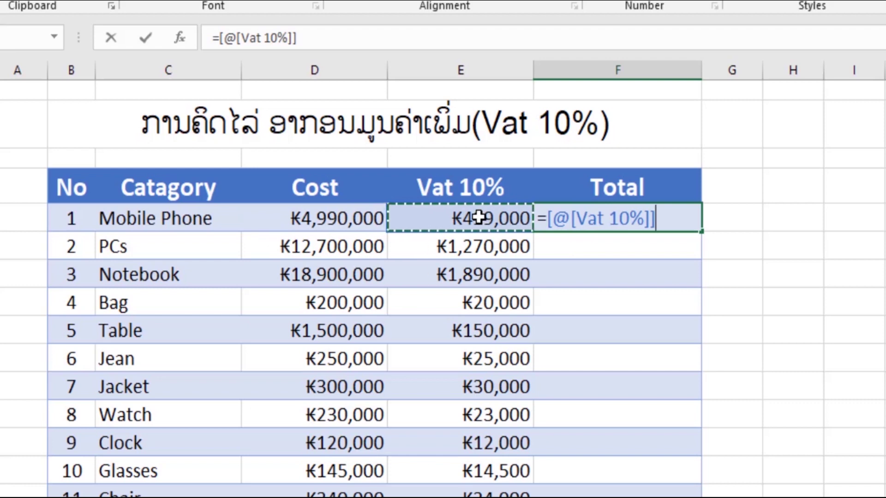
left_click_drag(668, 219, 548, 225)
key("BackSpace")
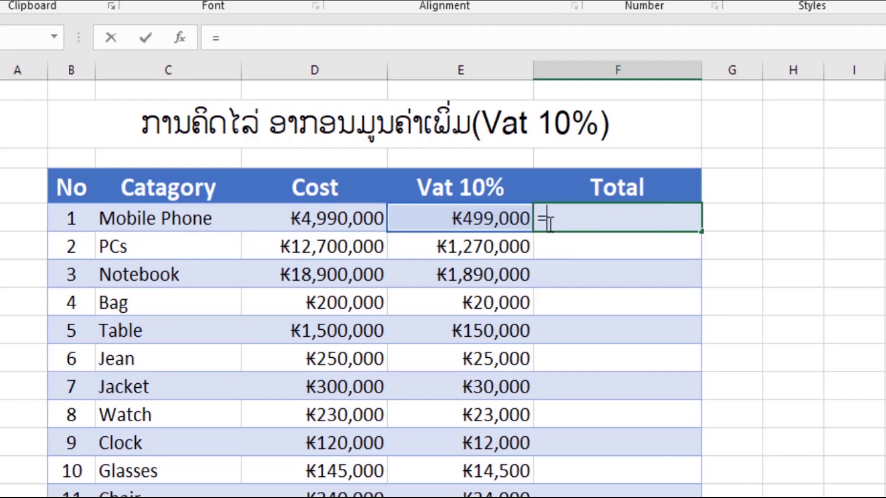
type("su")
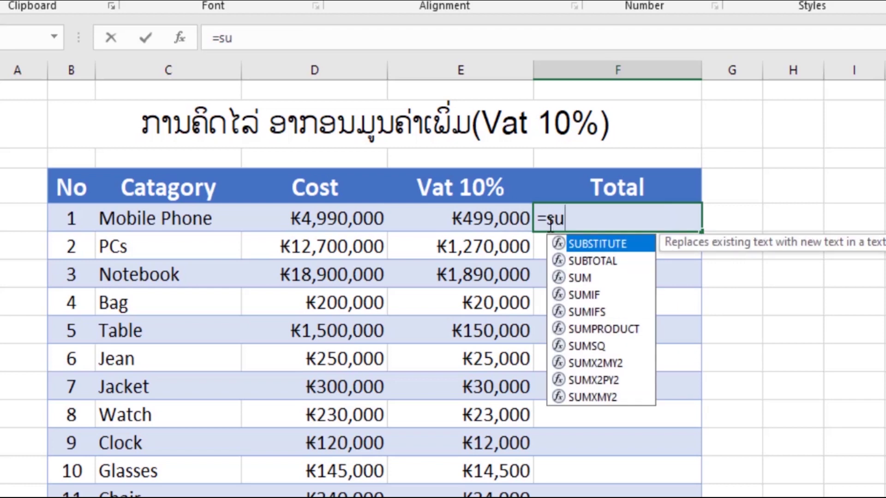
type("m")
key("Tab")
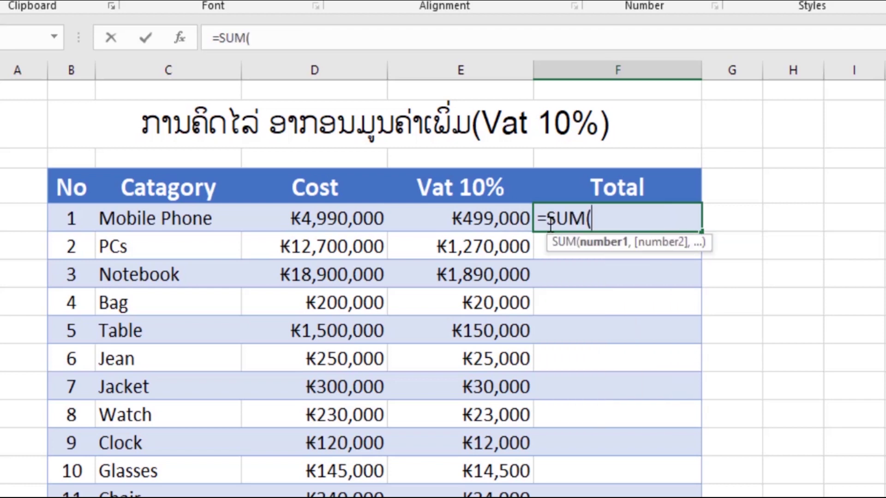
left_click_drag(346, 222, 427, 221)
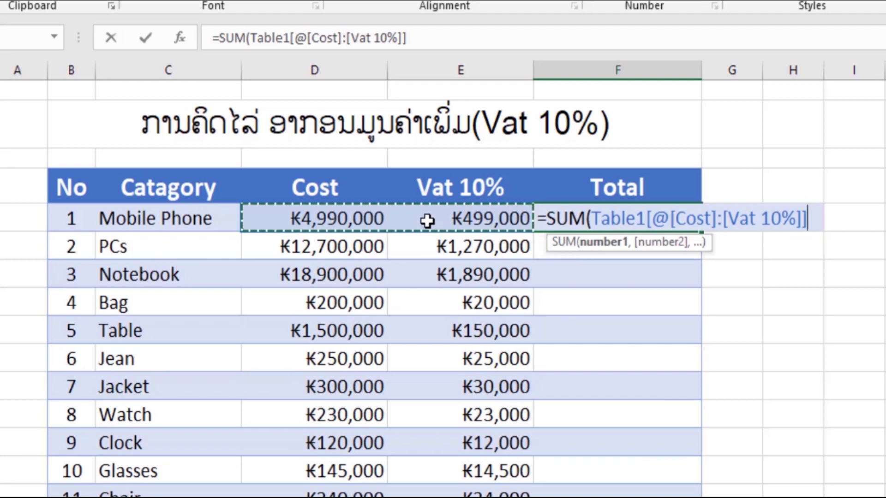
type(")")
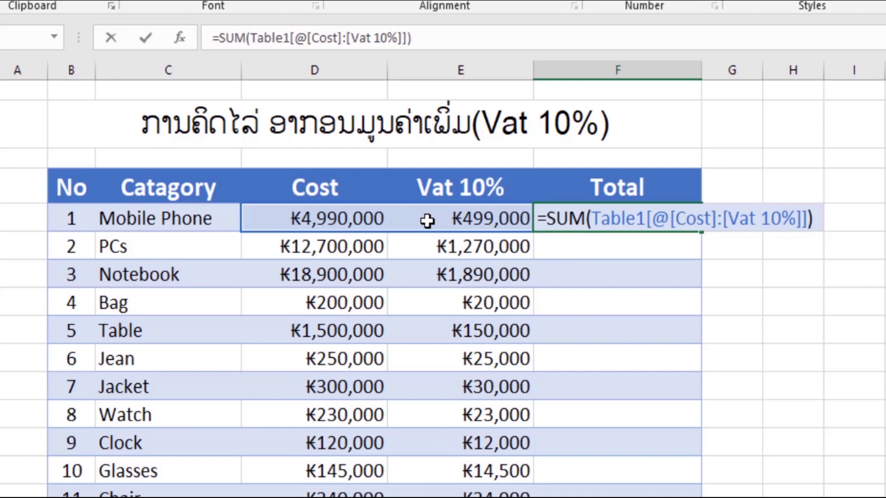
key("Return")
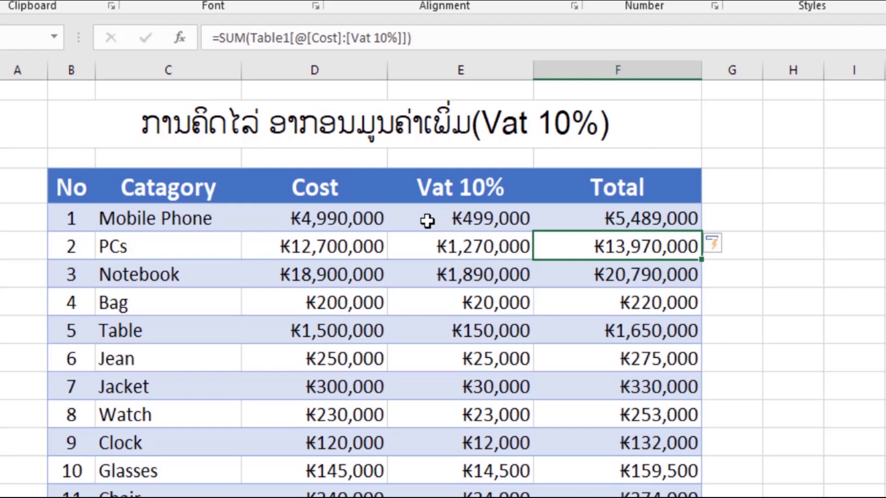
left_click(514, 222)
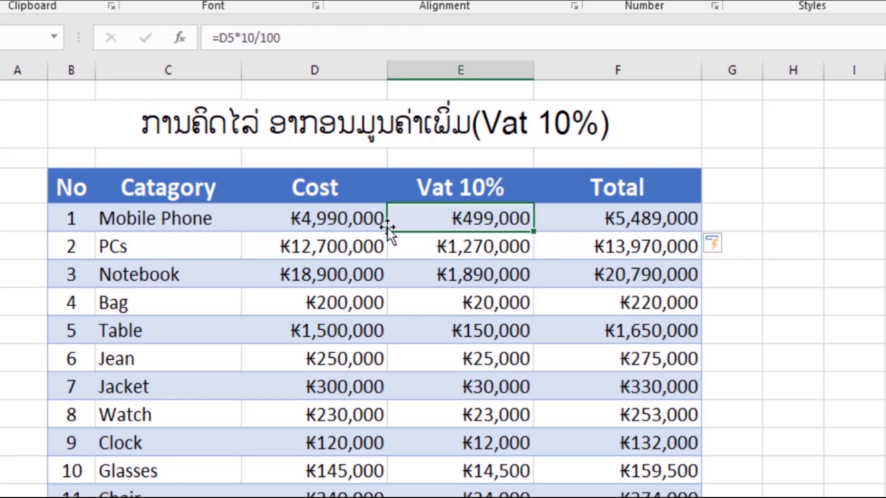
left_click(353, 223)
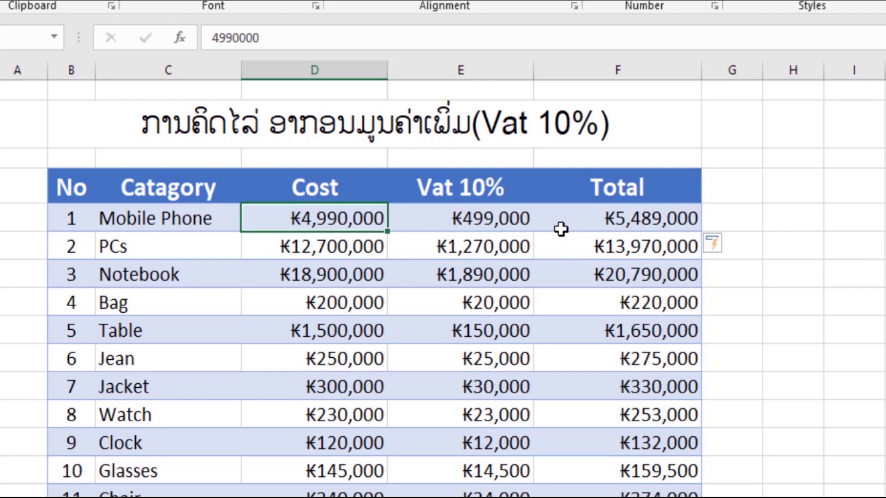
left_click(580, 224)
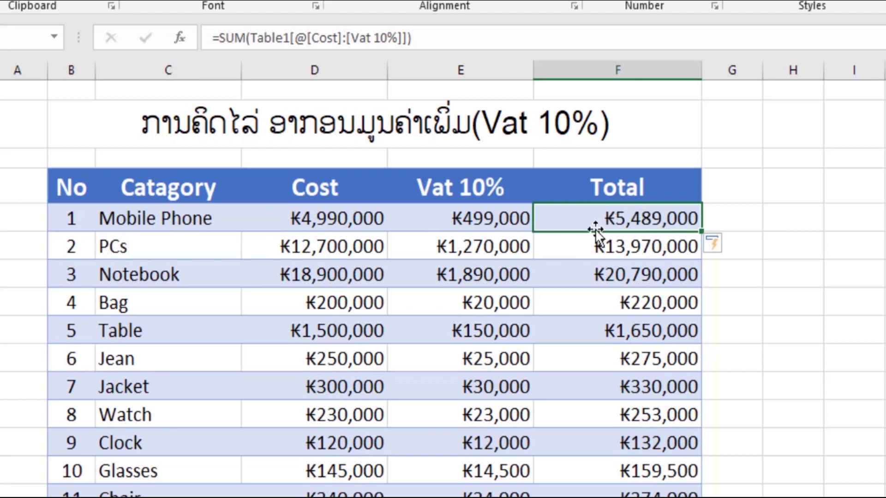
left_click(475, 225)
left_click(571, 226)
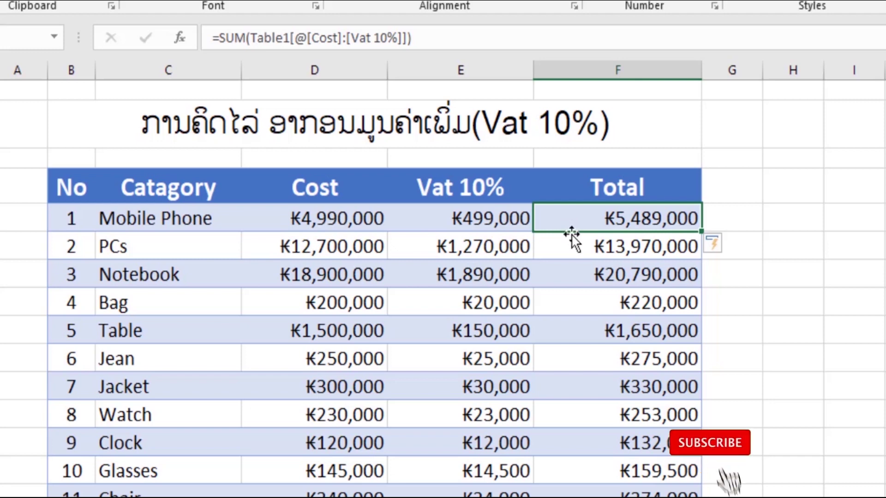
left_click(573, 245)
left_click(575, 275)
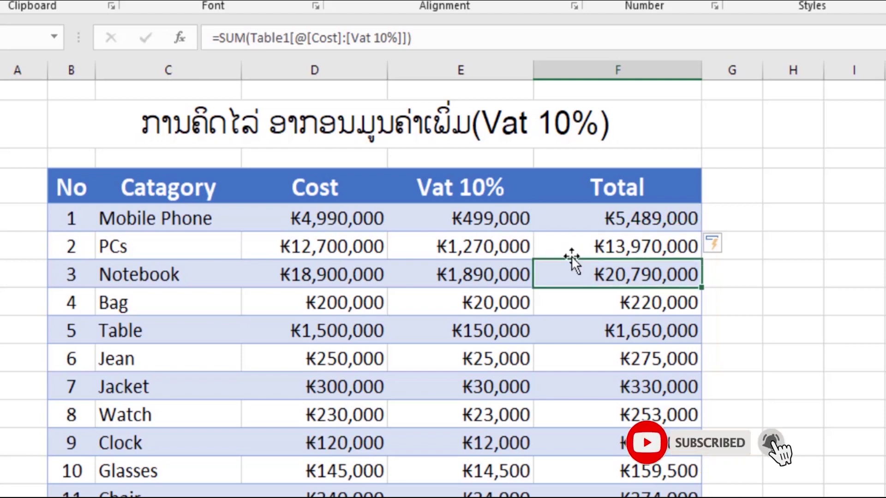
left_click(572, 250)
left_click(575, 226)
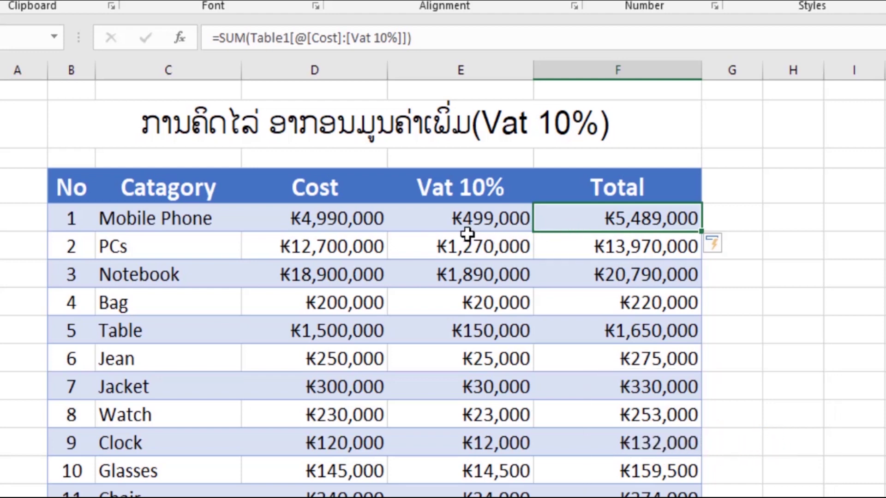
left_click(433, 226)
left_click(429, 242)
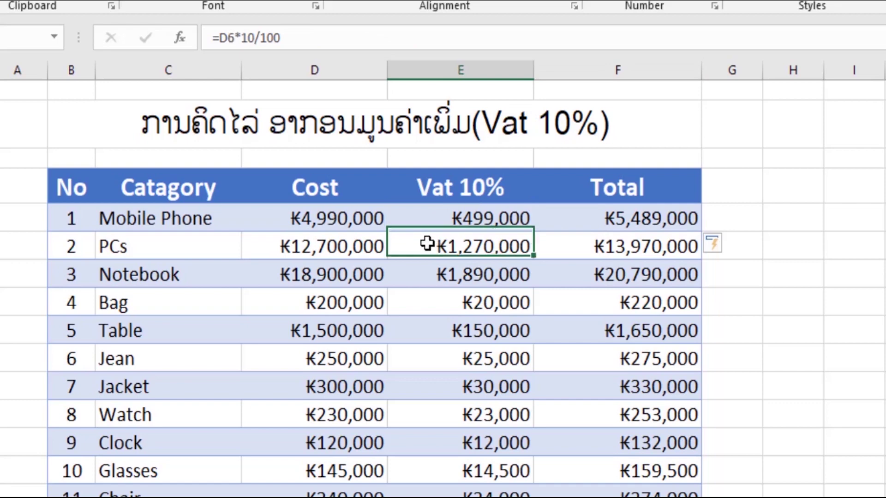
left_click(427, 226)
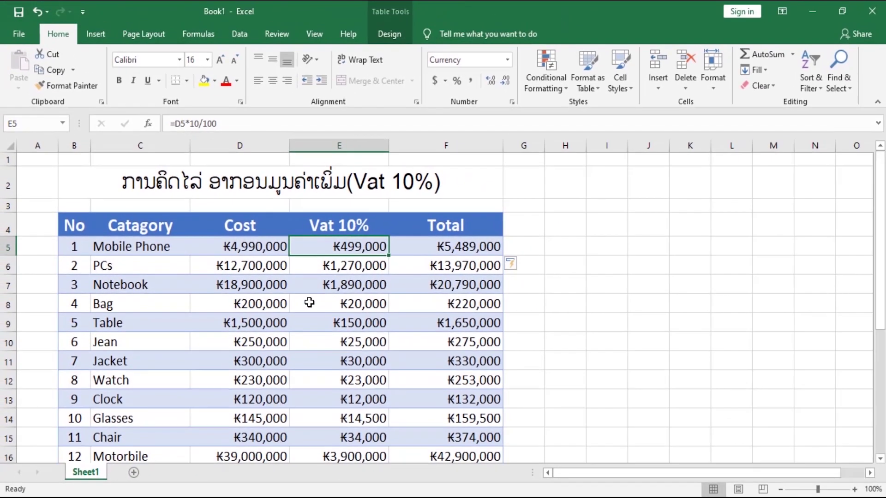
left_click(310, 302)
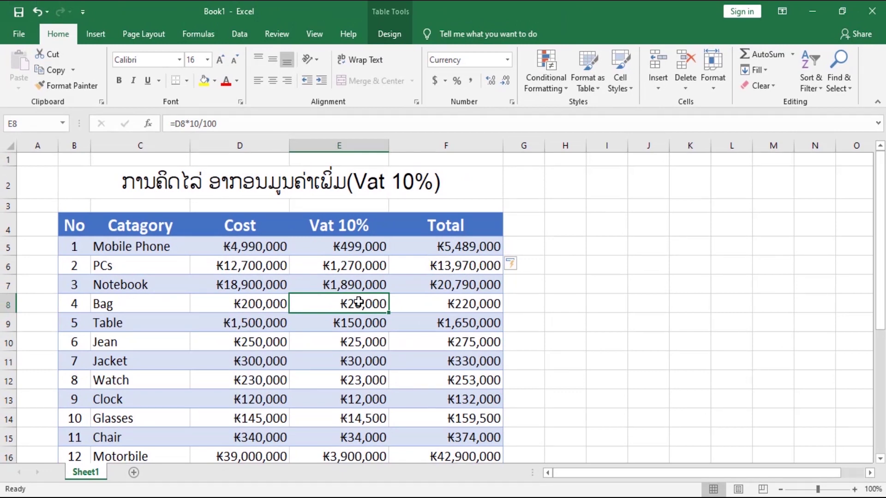
left_click(411, 304)
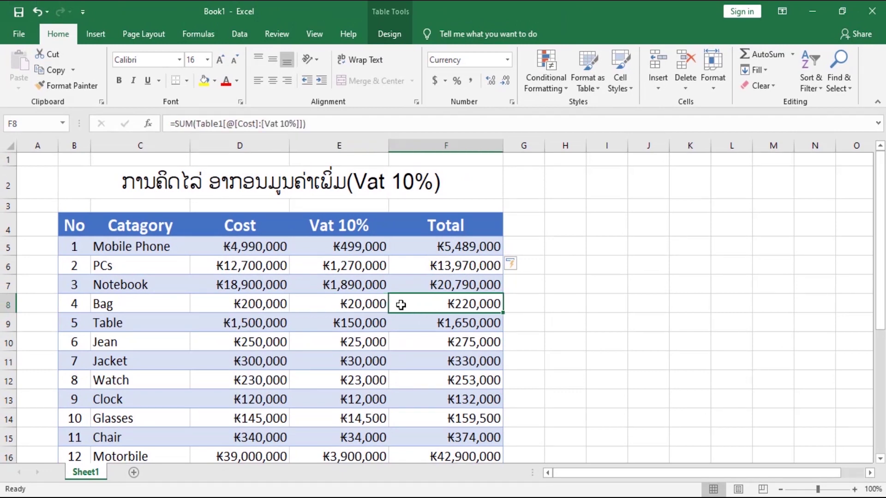
left_click(330, 310)
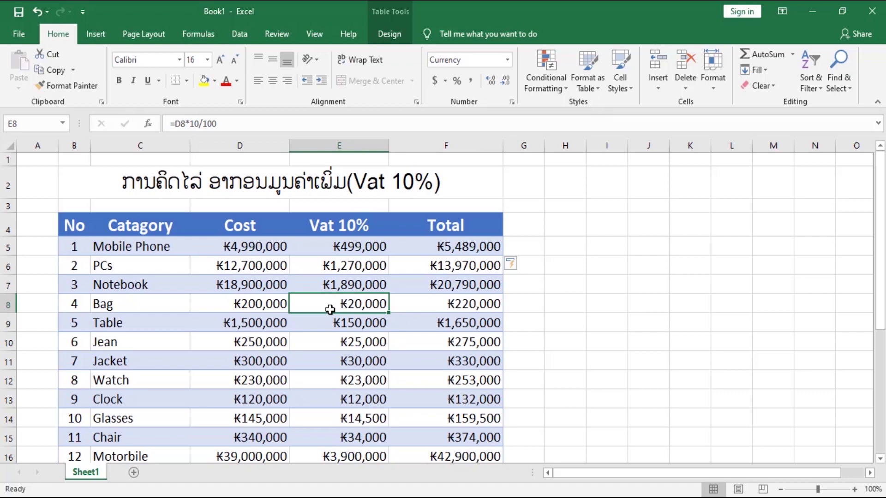
left_click(459, 185)
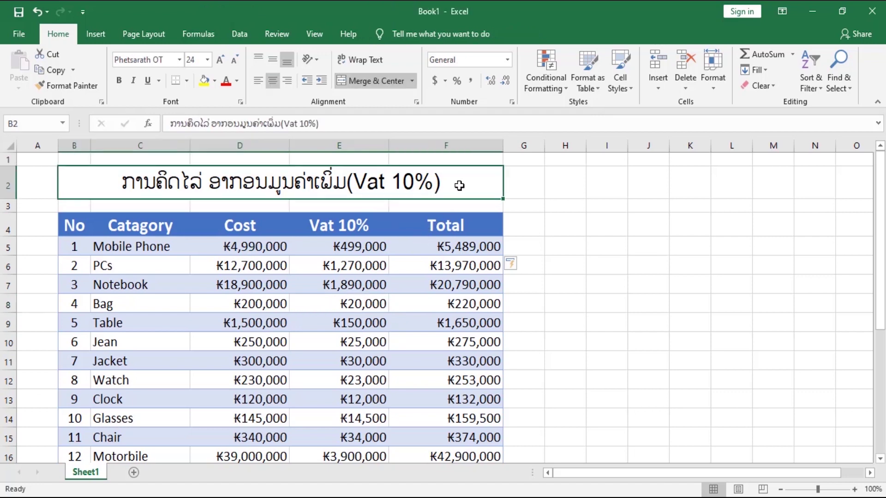
left_click(521, 227)
left_click(522, 204)
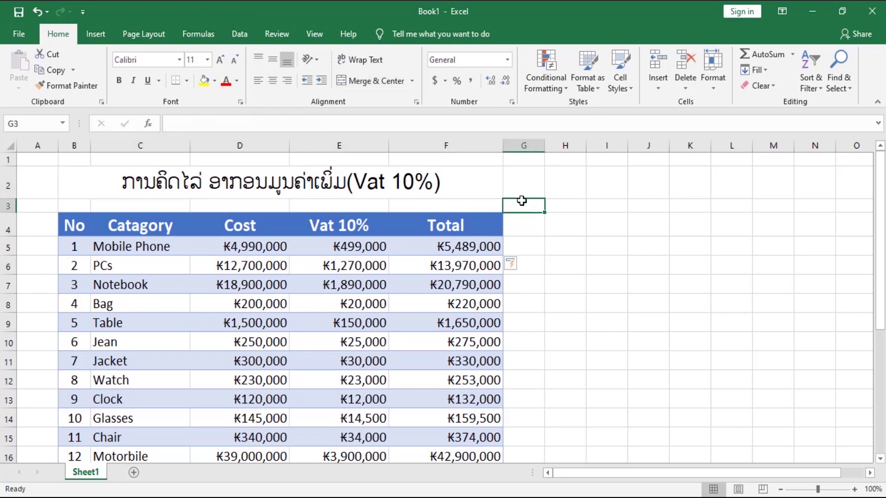
left_click(484, 227)
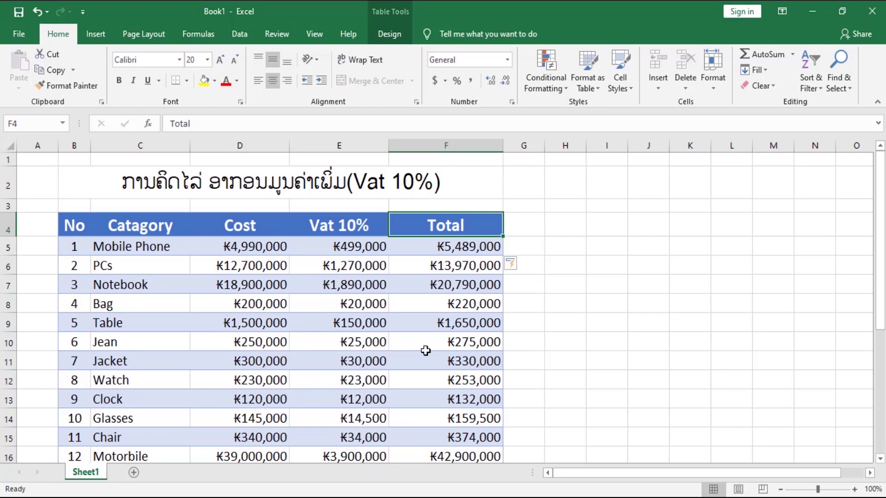
left_click(366, 303)
left_click(355, 282)
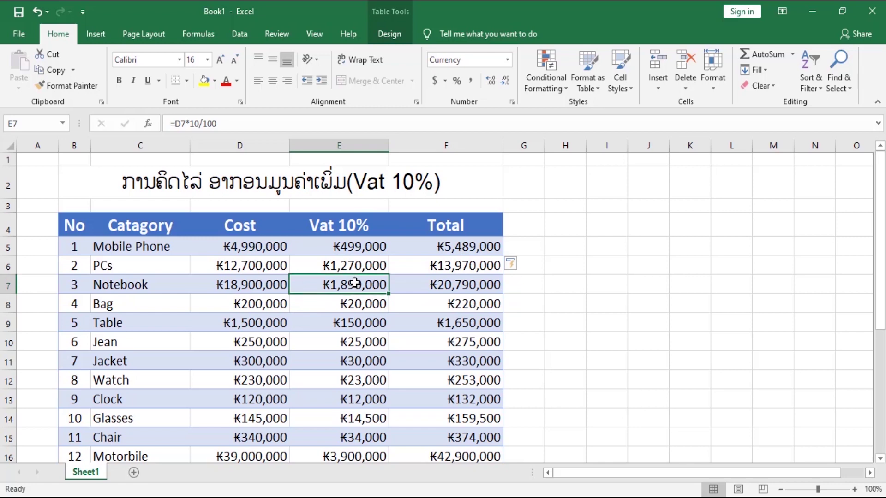